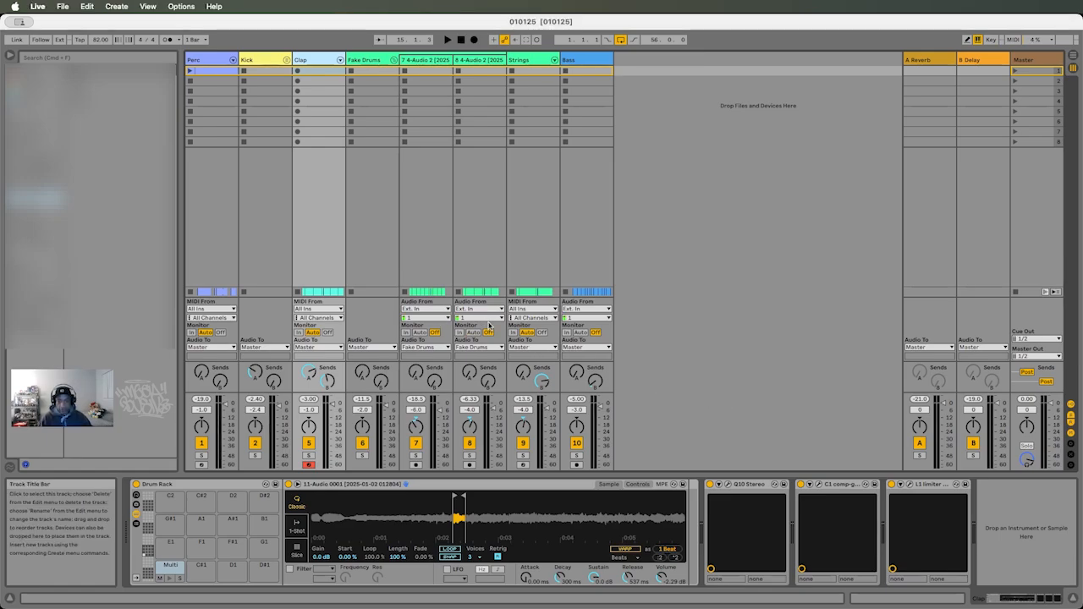
- Play the arrangement from its start to hear the whole beat, and stop playback
{"action": "double_click", "coordinate": [462, 40]}
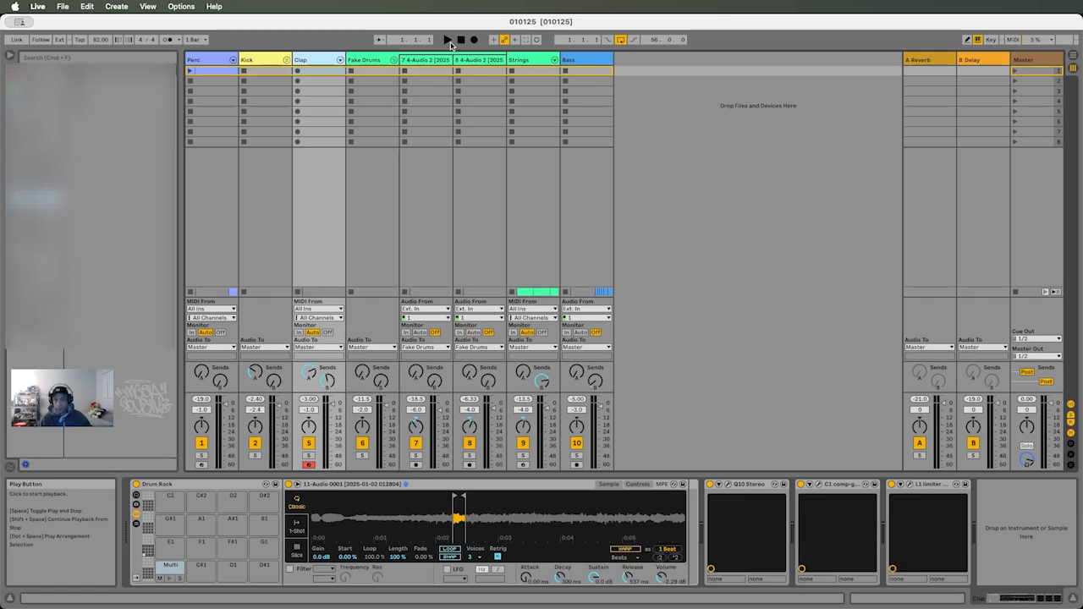
{"action": "left_click", "coordinate": [450, 43]}
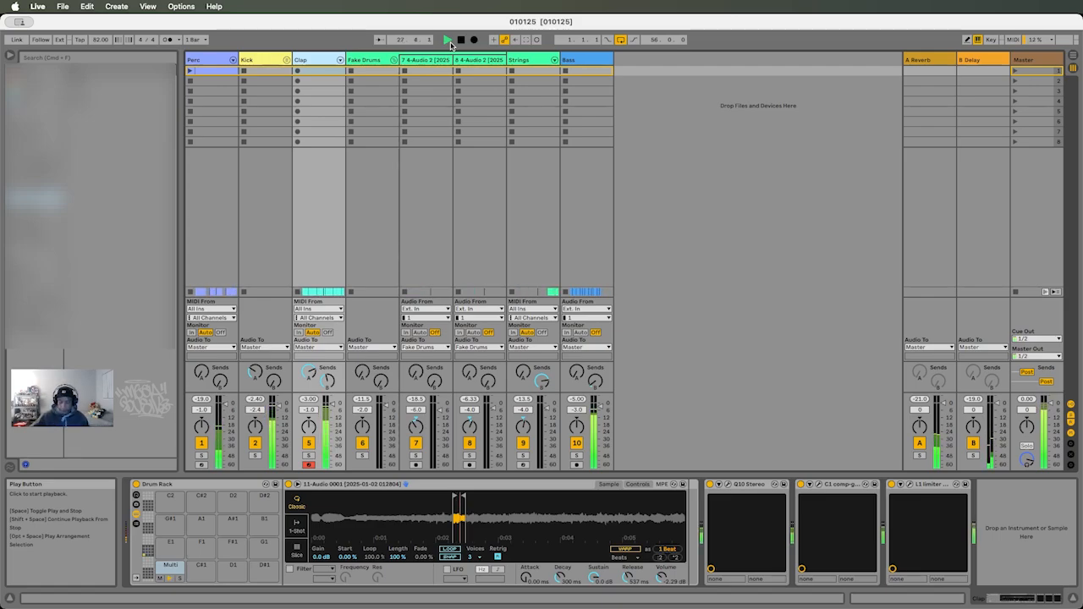
{"action": "key", "text": "space"}
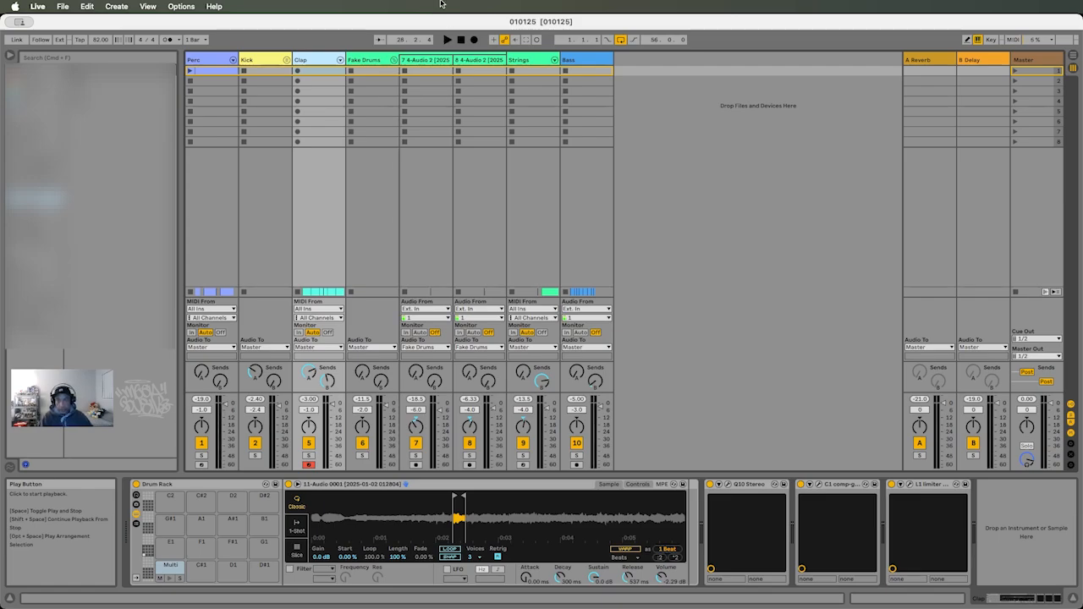
- Unfold the Kick group and arm both of its Drum Rack tracks together
{"action": "left_click", "coordinate": [264, 60]}
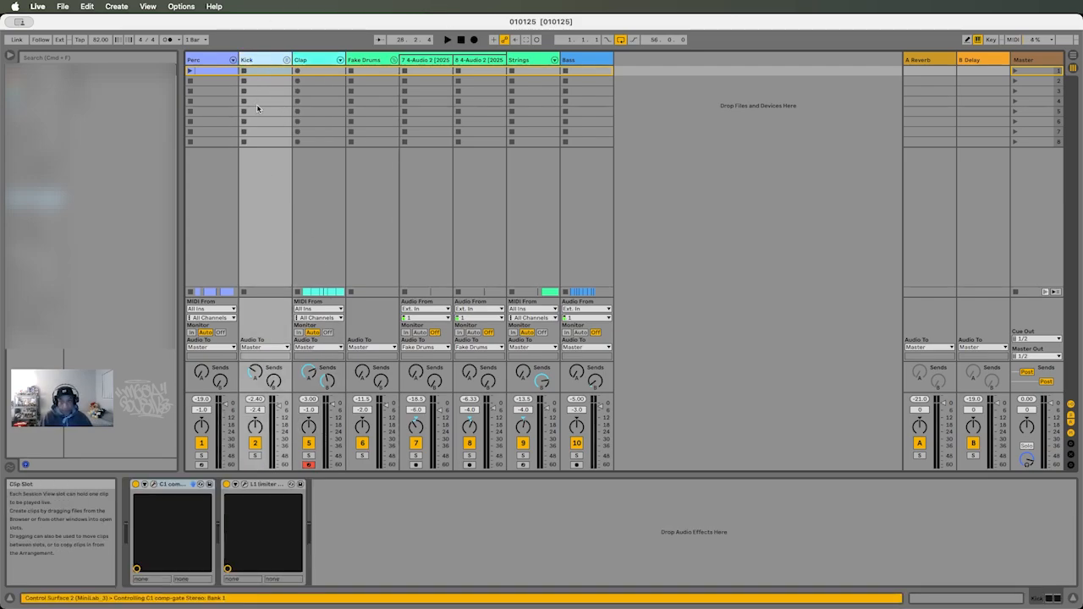
{"action": "left_click", "coordinate": [287, 60]}
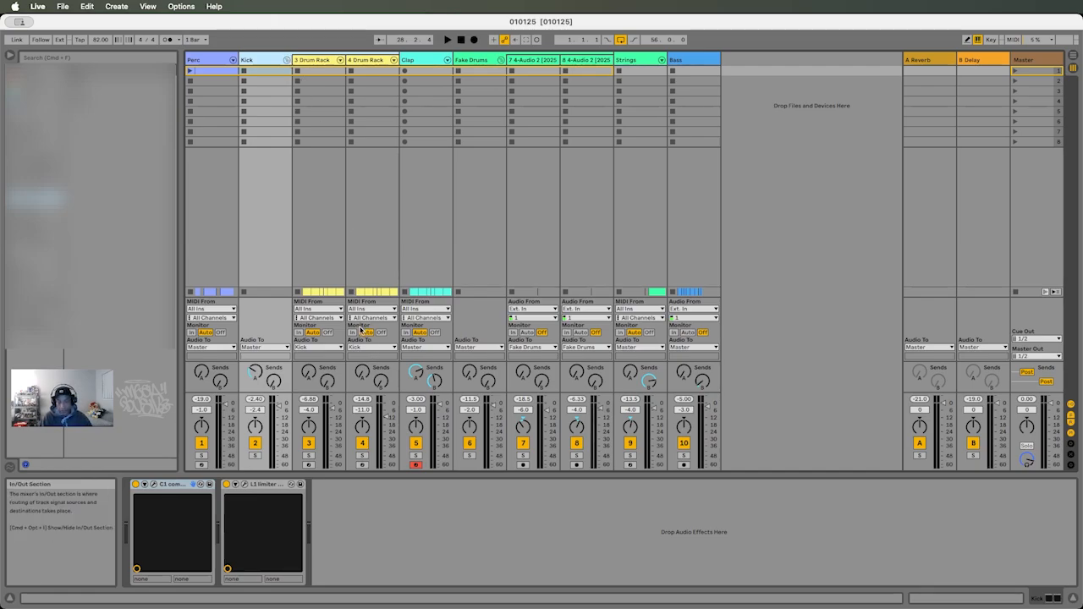
{"action": "left_click", "coordinate": [308, 465]}
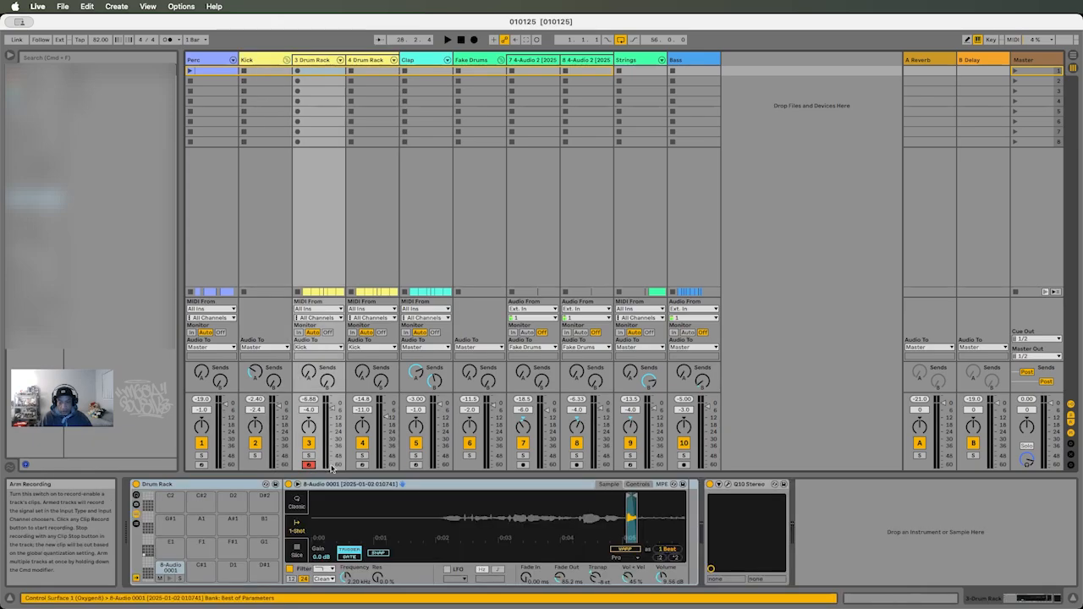
{"action": "left_click", "coordinate": [362, 464]}
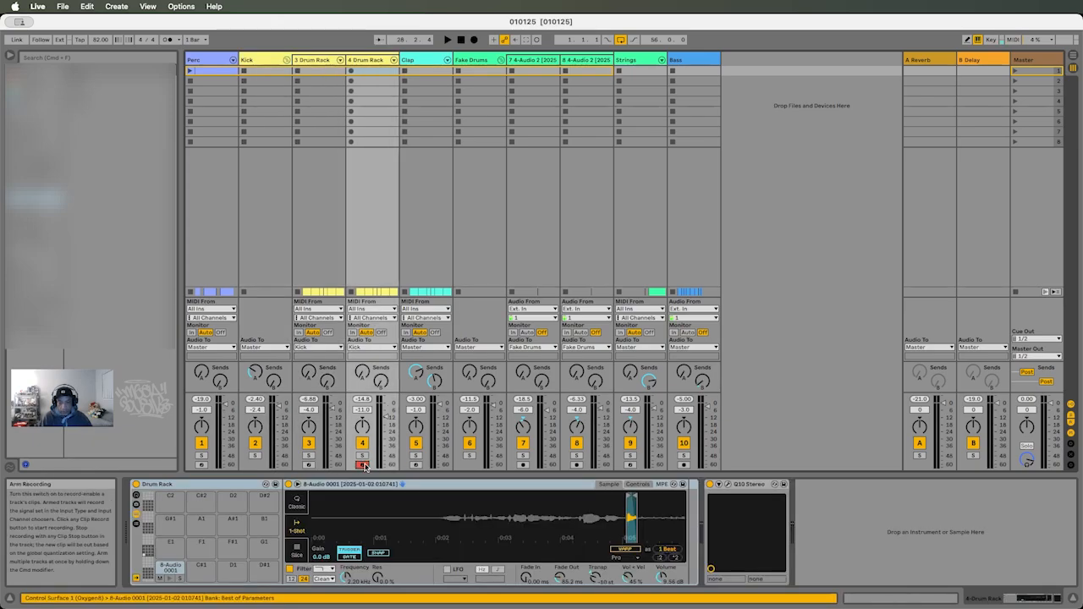
{"action": "left_click", "coordinate": [309, 464], "text": "super"}
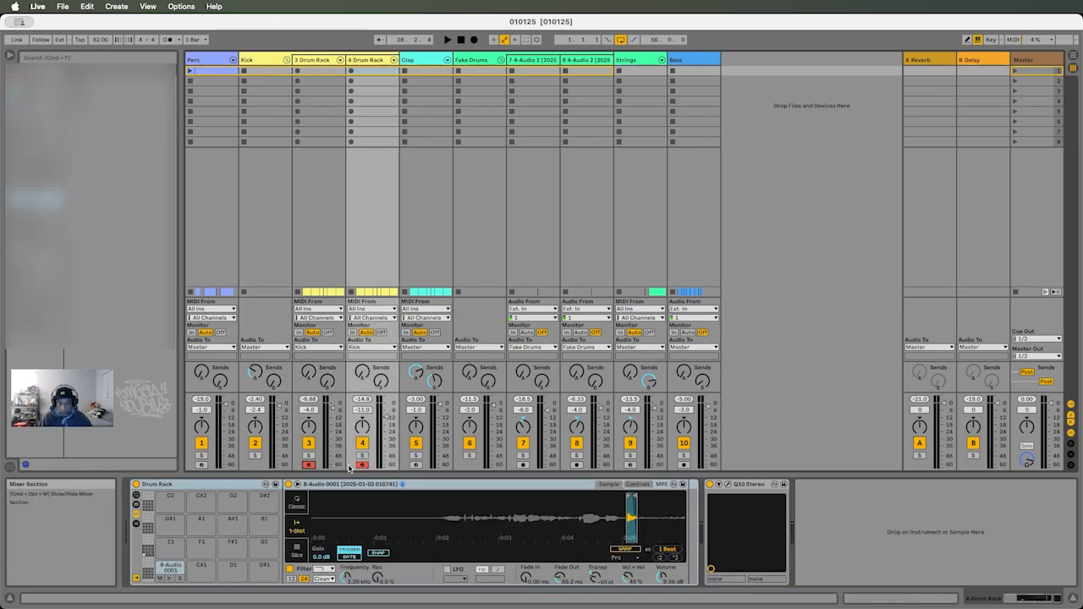
- Lower the computer MIDI keyboard's octave and play the layered kick sample
{"action": "key", "text": "a"}
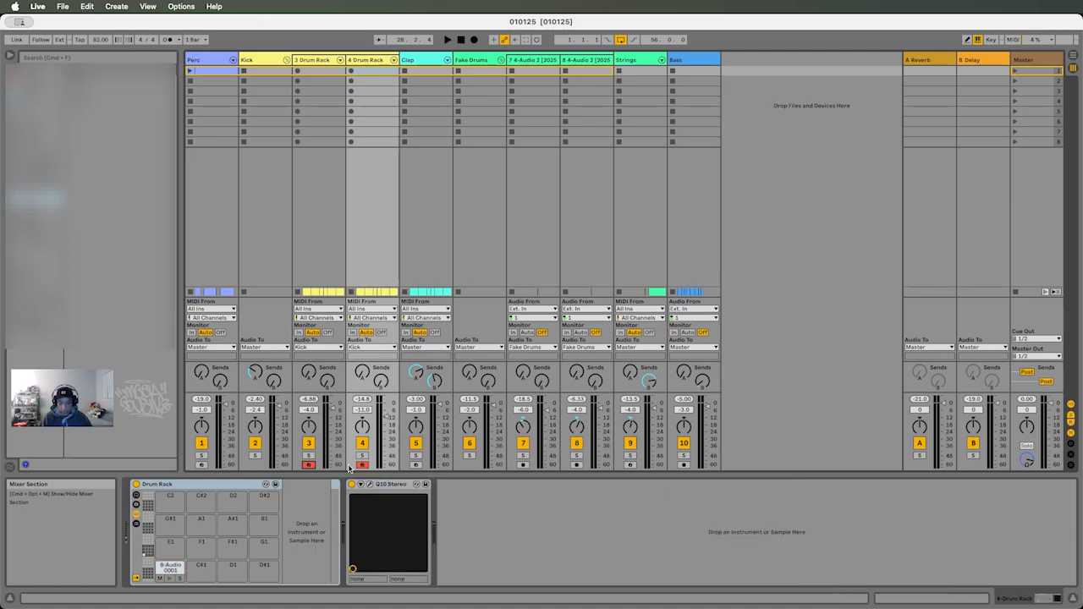
{"action": "key", "text": "z"}
{"action": "key", "text": "z"}
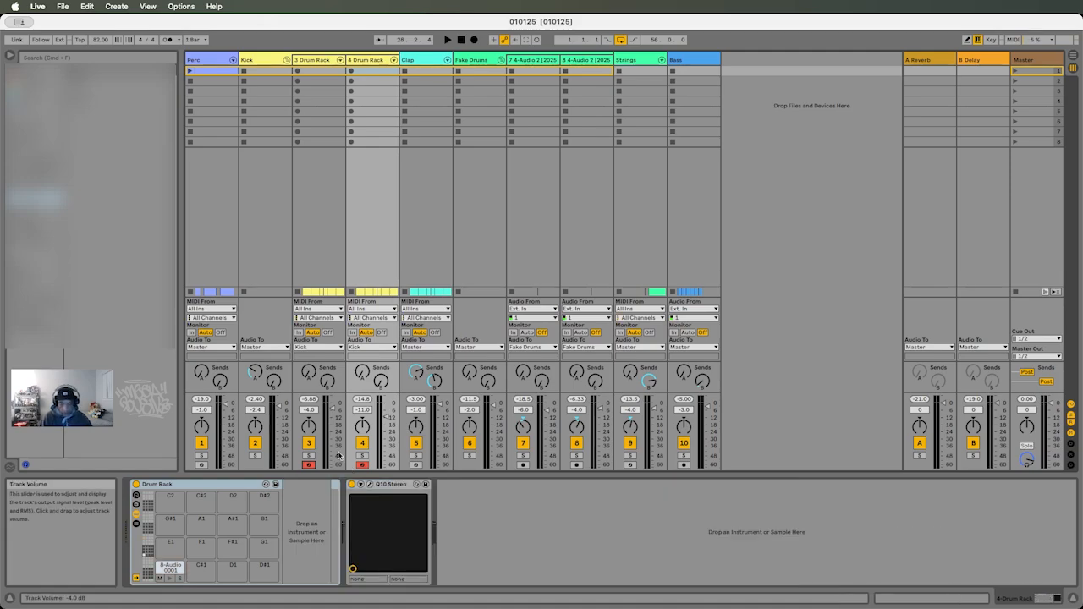
{"action": "key", "text": "a"}
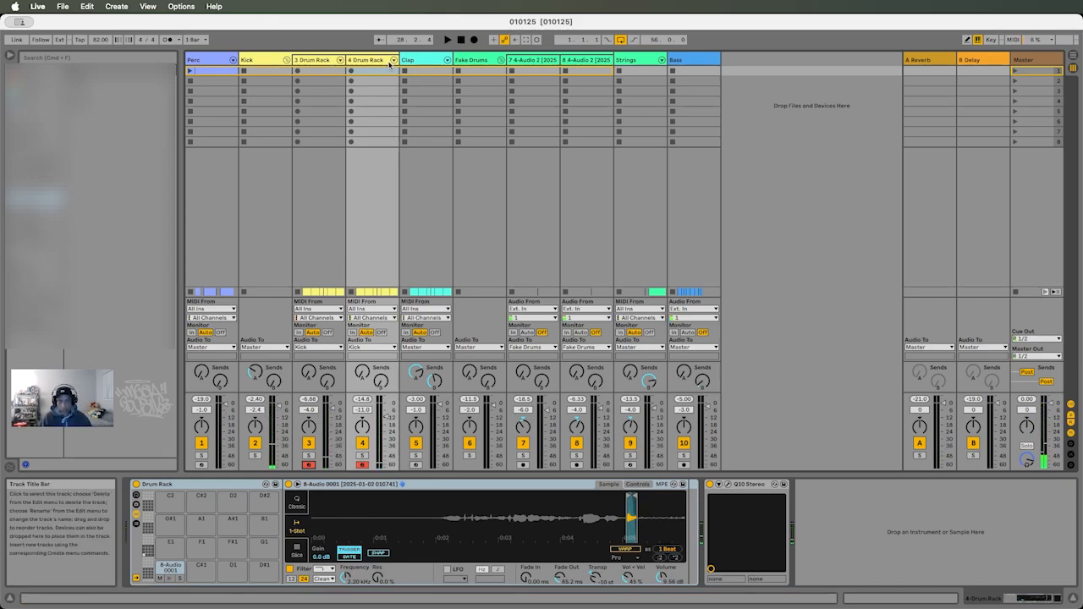
- Open the Q10 Stereo equalizer of the first Drum Rack track in the Kick group and move its window towards the centre
{"action": "left_click", "coordinate": [319, 62]}
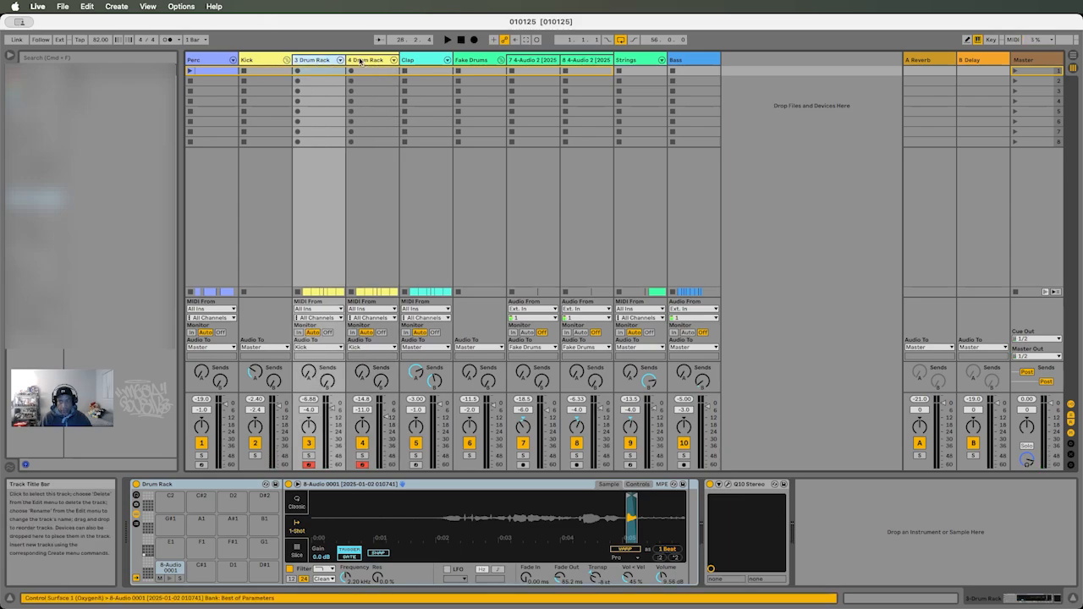
{"action": "left_click", "coordinate": [367, 62]}
{"action": "left_click", "coordinate": [313, 64]}
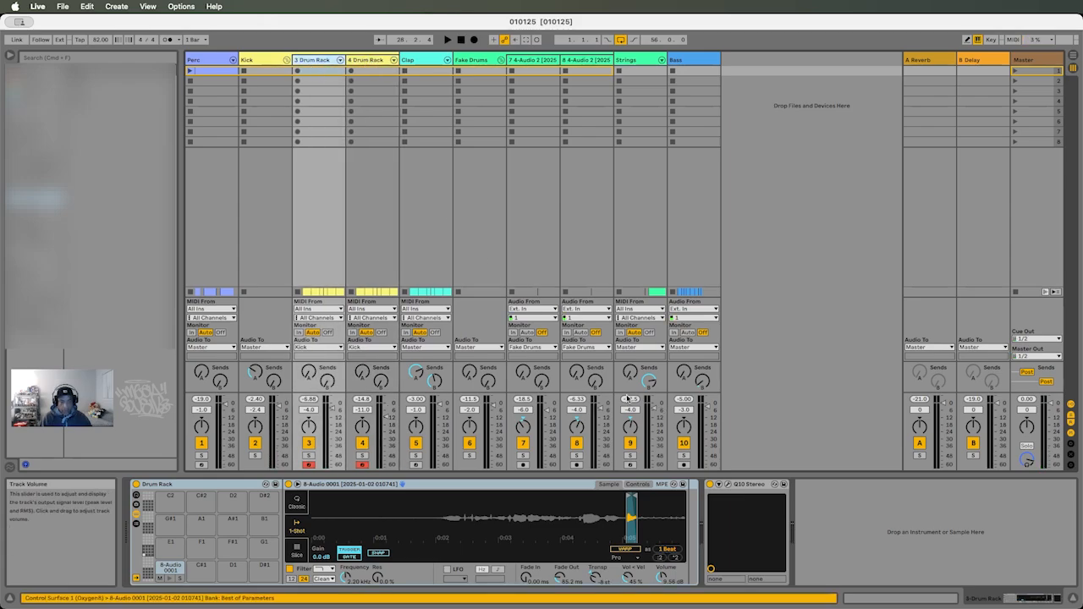
{"action": "left_click", "coordinate": [729, 485]}
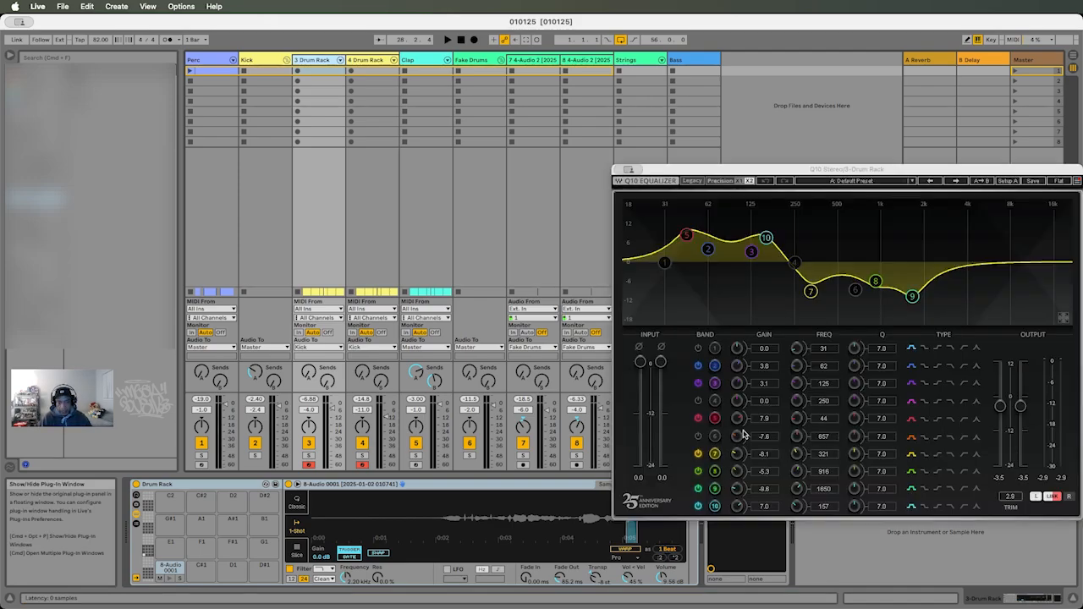
{"action": "left_click_drag", "start_coordinate": [736, 174], "coordinate": [595, 157]}
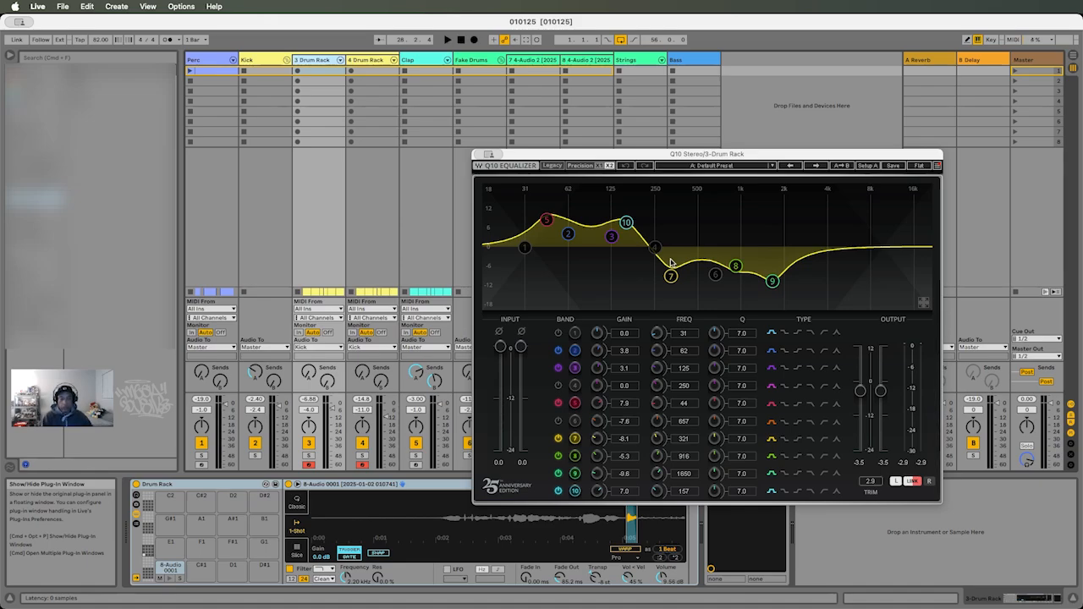
- Duplicate the 4 Drum Rack track and arm only the copy
{"action": "left_click", "coordinate": [371, 61]}
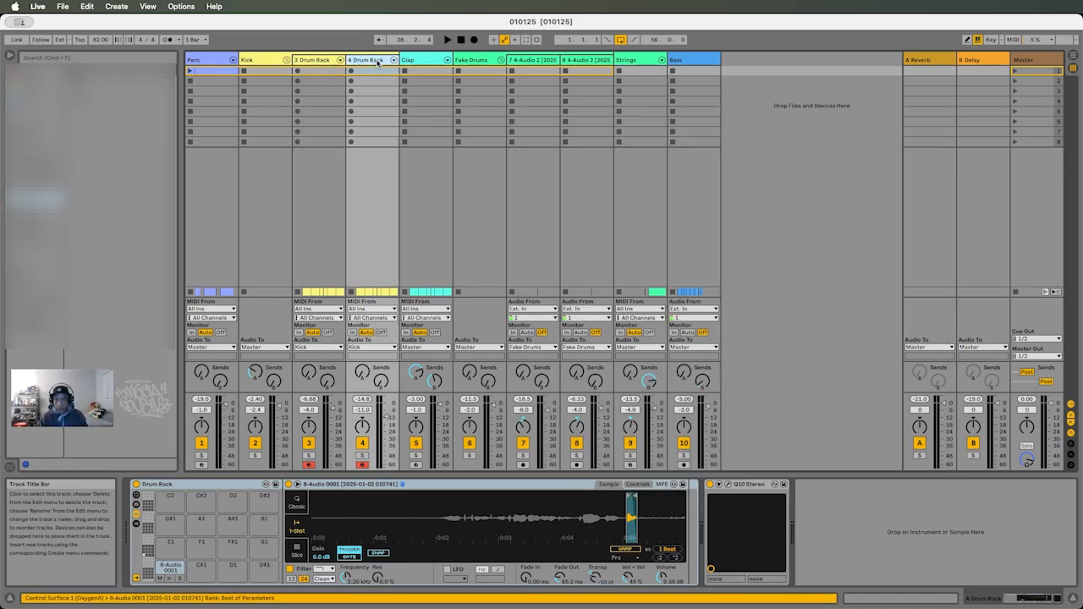
{"action": "key", "text": "super+d"}
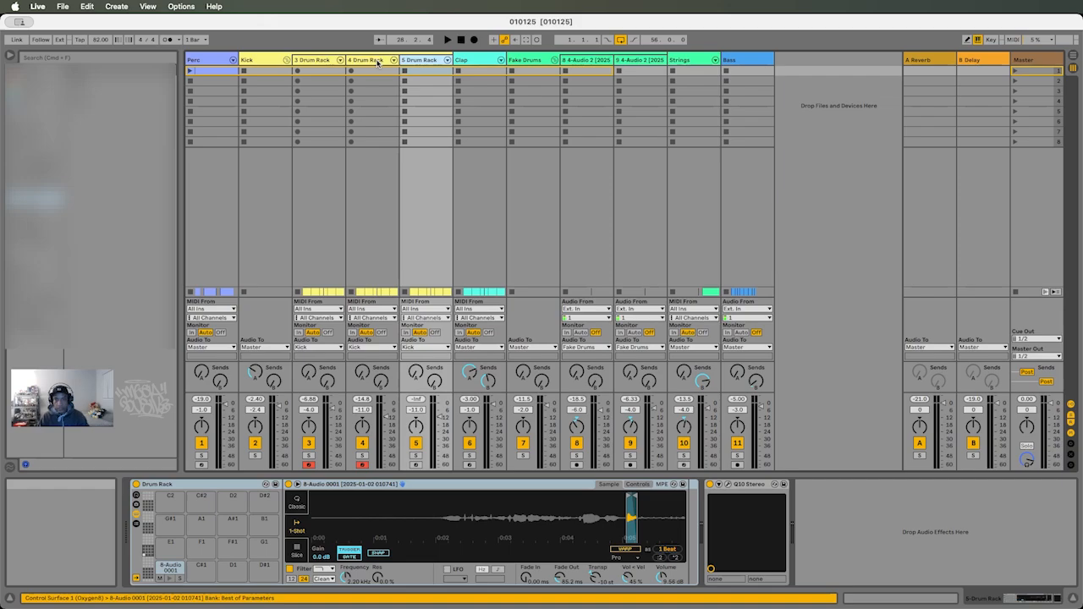
{"action": "left_click", "coordinate": [416, 464]}
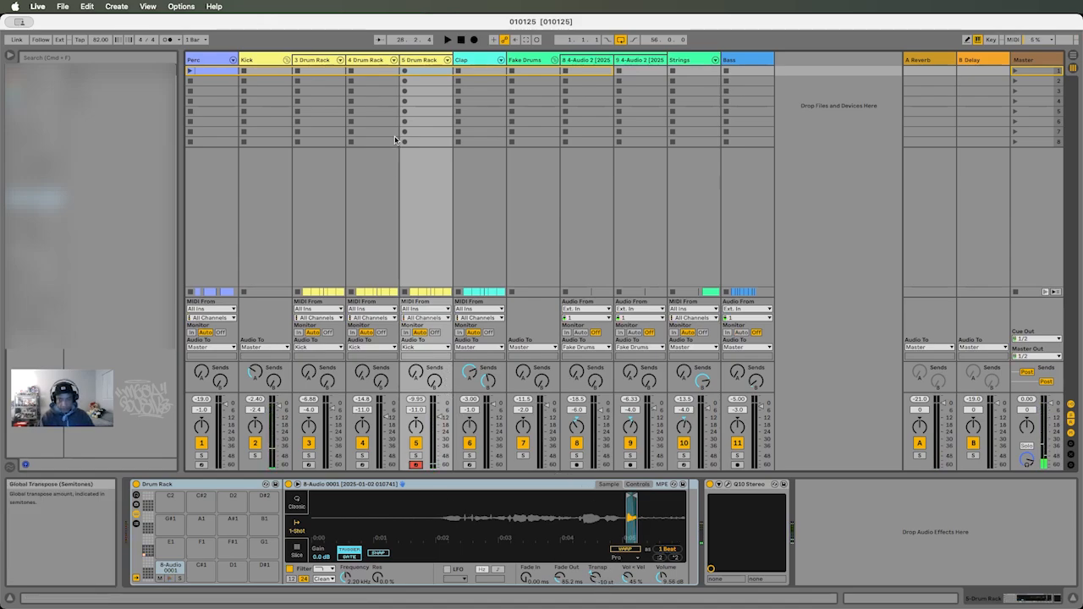
- Compare the Q10 equalizer curves and band settings of the 3 Drum Rack and 4 Drum Rack tracks
{"action": "left_click", "coordinate": [320, 65]}
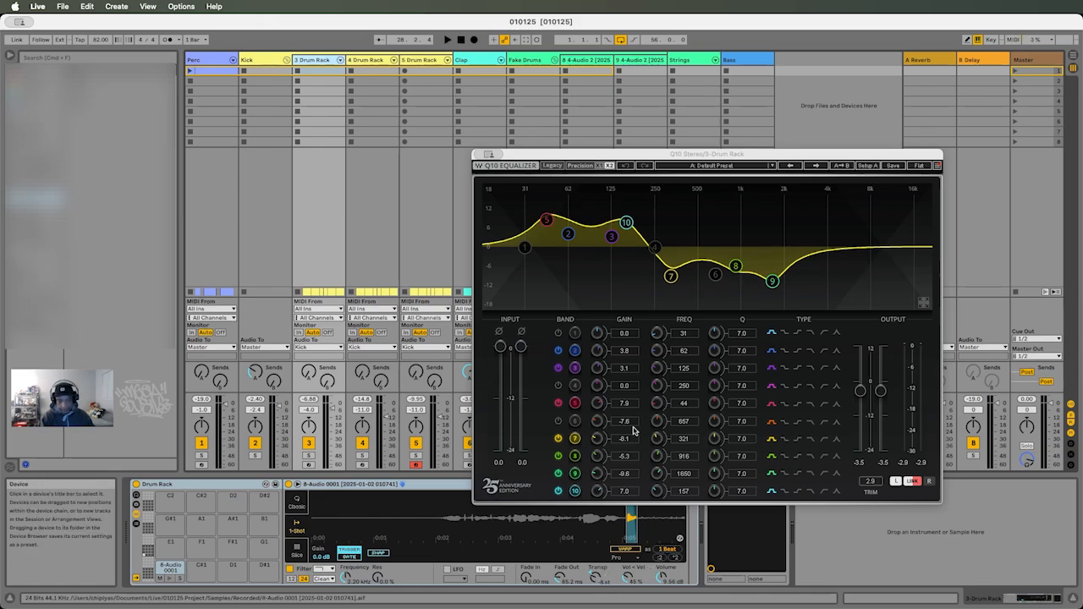
{"action": "left_click", "coordinate": [368, 62]}
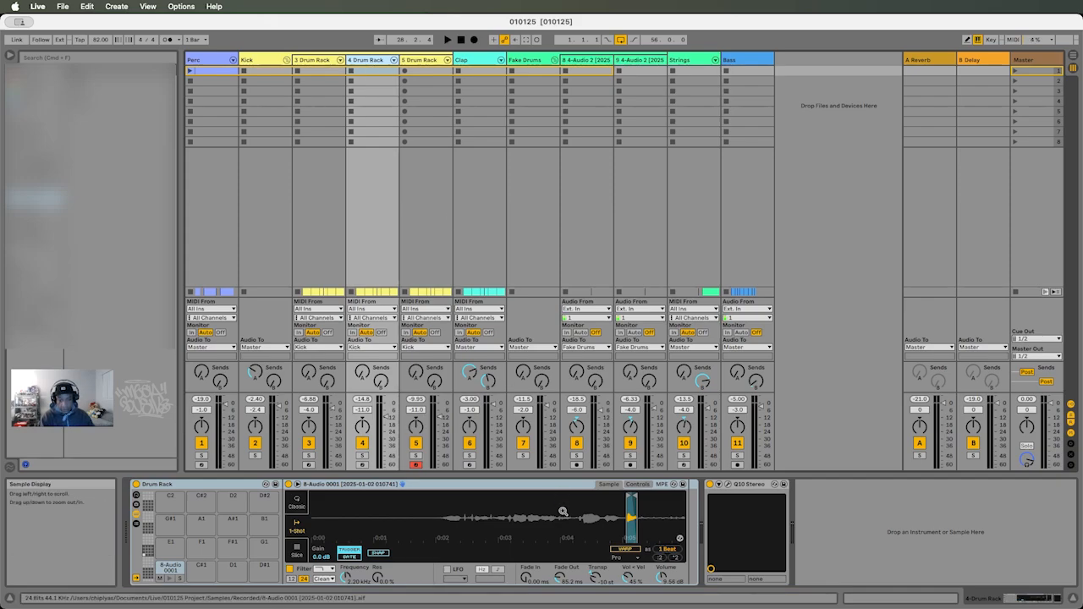
{"action": "left_click", "coordinate": [726, 485]}
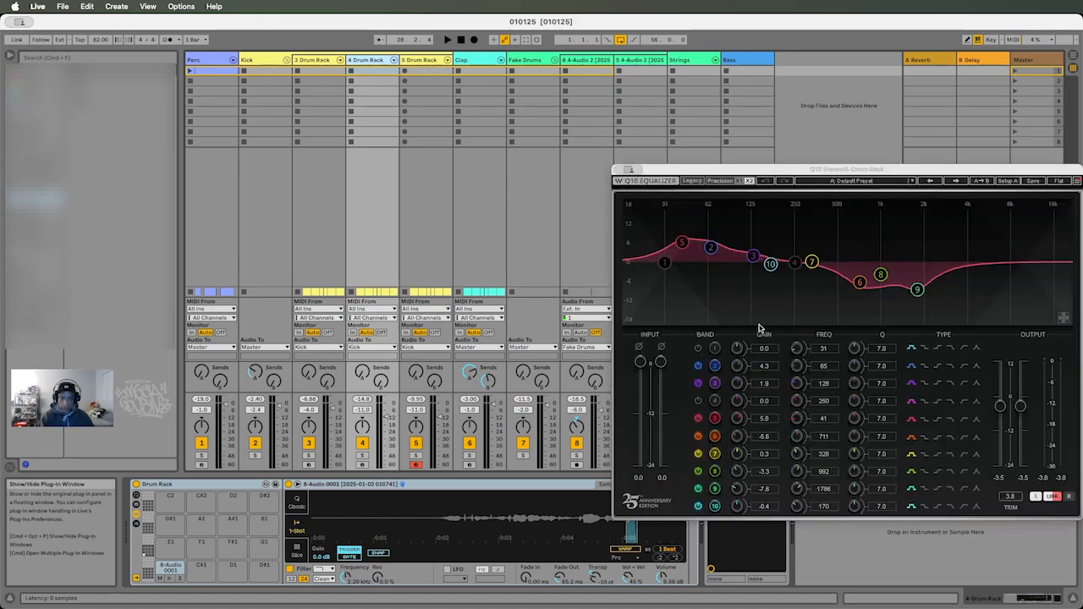
{"action": "left_click", "coordinate": [319, 60]}
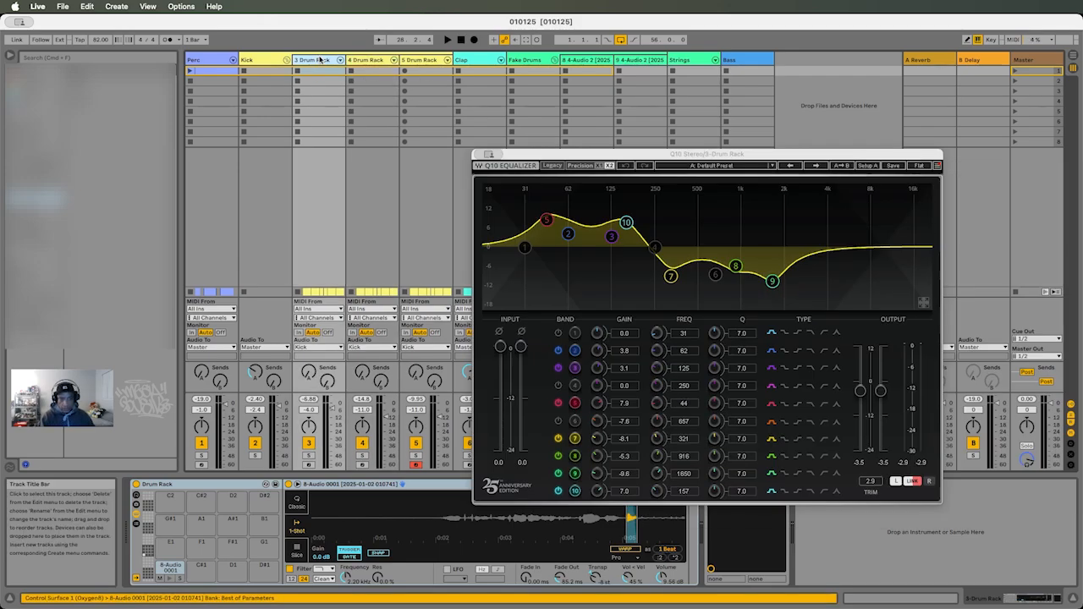
{"action": "left_click", "coordinate": [362, 60]}
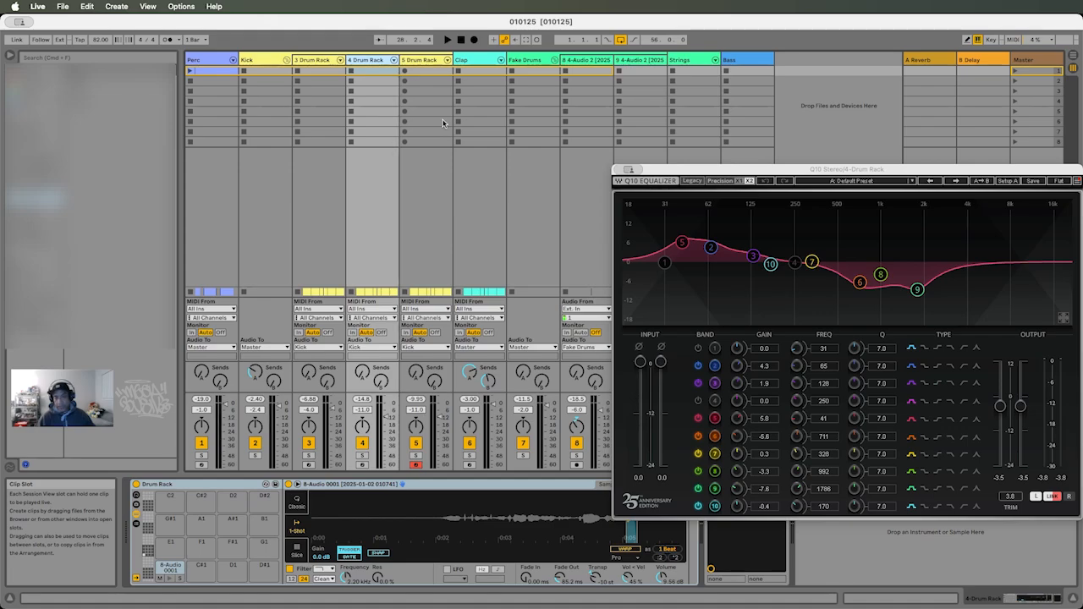
- Widen the 5 Drum Rack track's sample region to run from about 0:03 to the end of the recording, and play it
{"action": "left_click", "coordinate": [427, 63]}
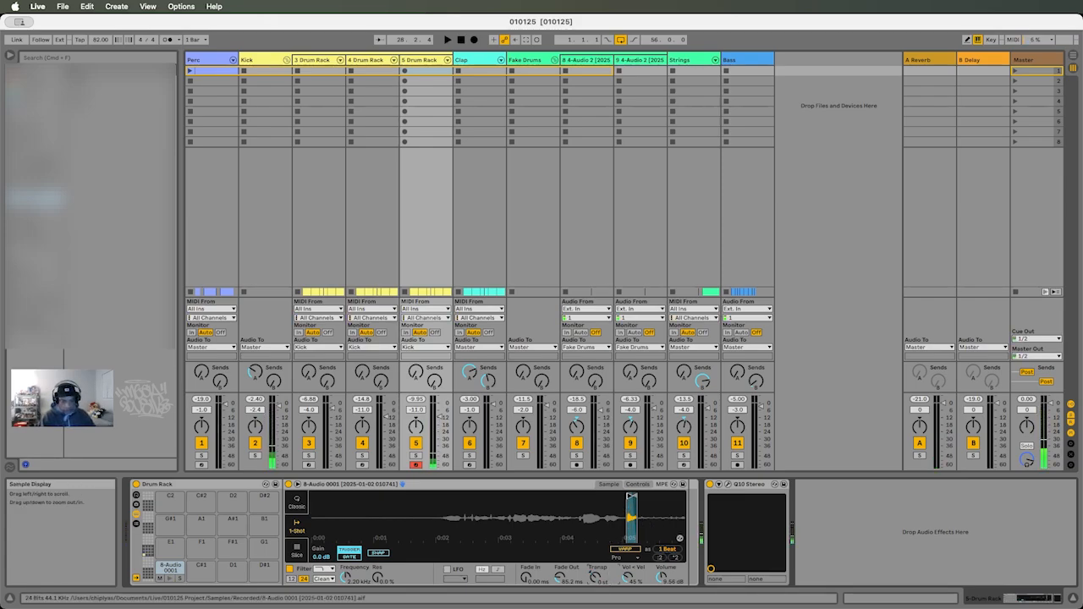
{"action": "left_click_drag", "start_coordinate": [627, 498], "coordinate": [512, 502]}
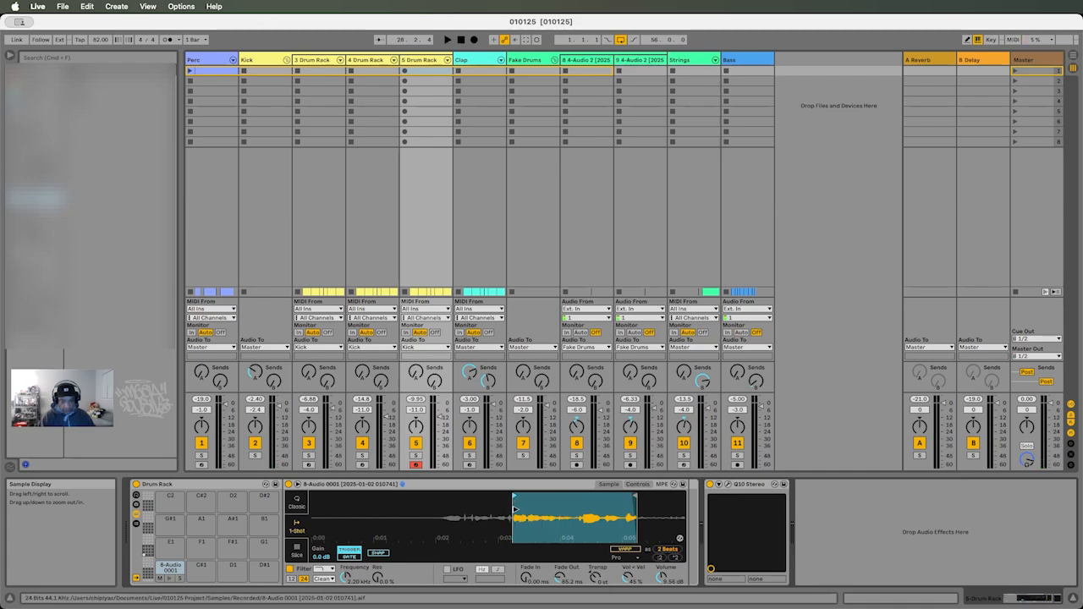
{"action": "left_click_drag", "start_coordinate": [637, 500], "coordinate": [684, 500]}
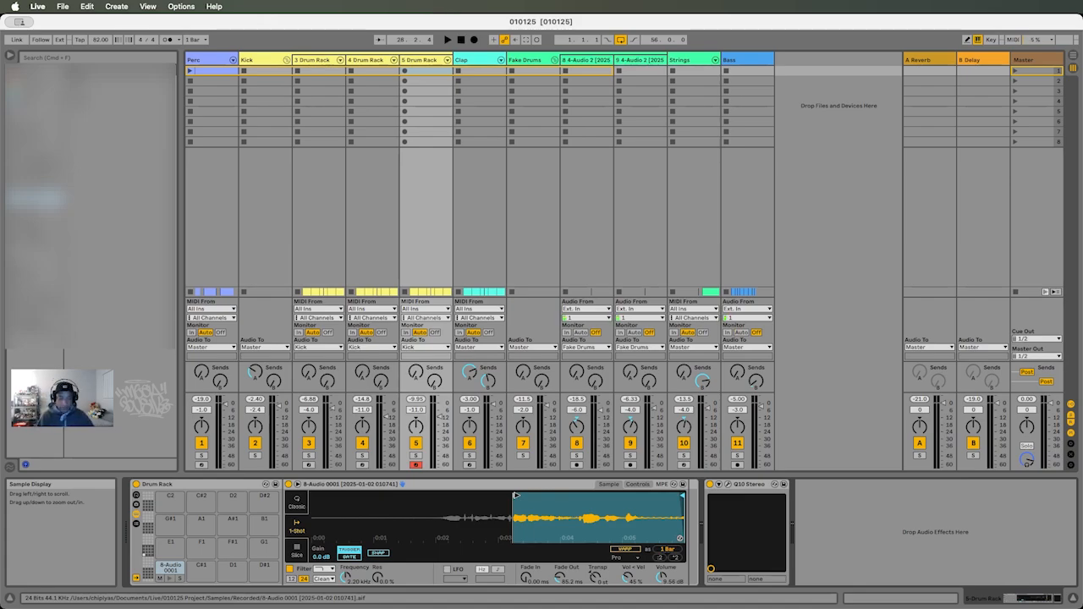
{"action": "key", "text": "a"}
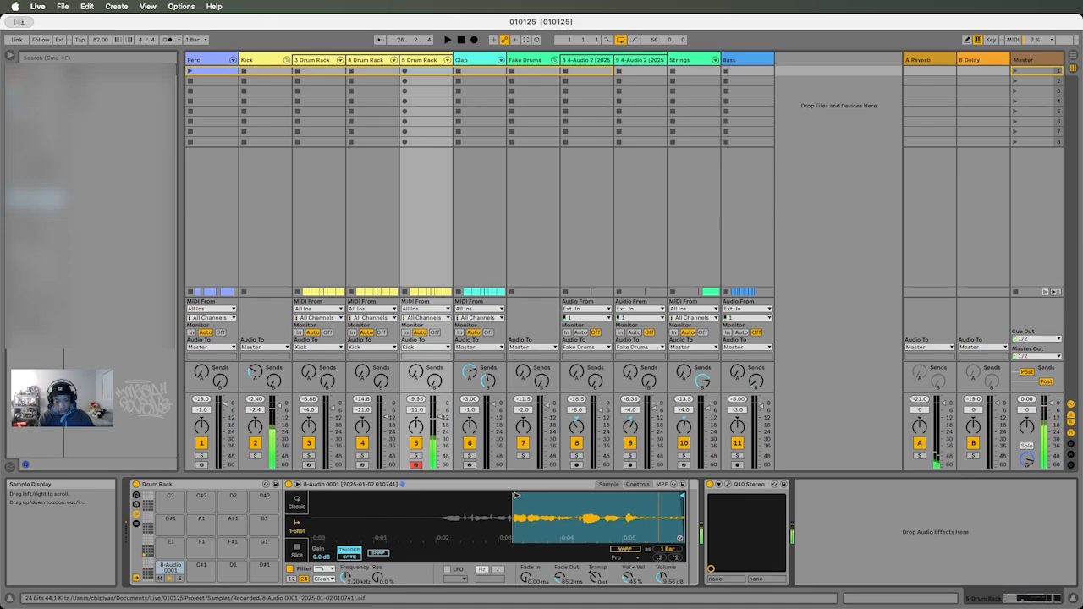
- Trim the 5 Drum Rack track's sample region back to the short kick hit near 0:05, and deactivate the track
{"action": "left_click_drag", "start_coordinate": [516, 497], "coordinate": [639, 496]}
{"action": "key", "text": "a"}
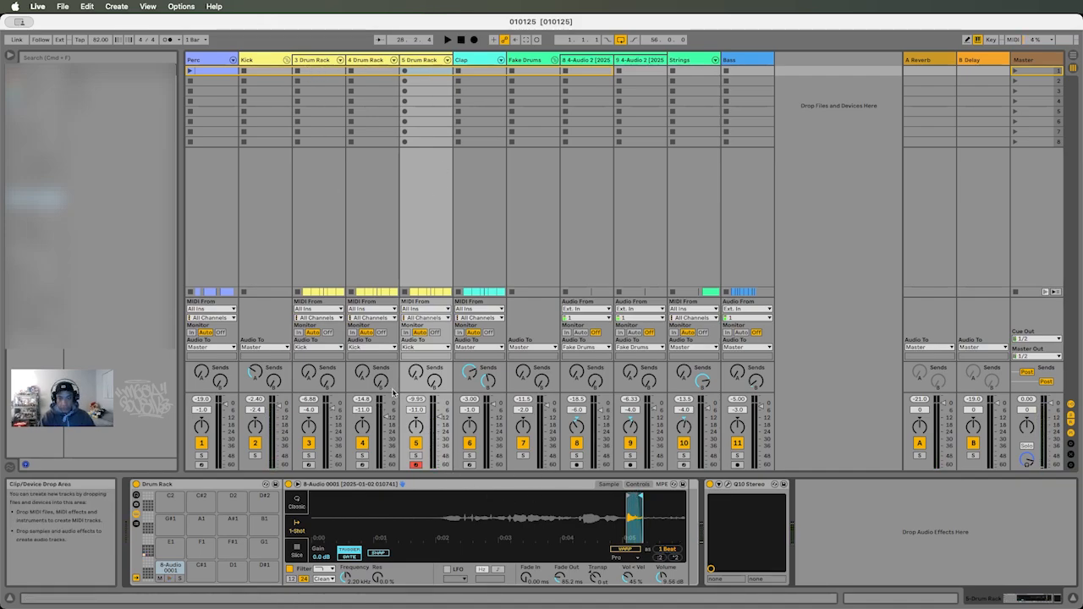
{"action": "left_click", "coordinate": [416, 443]}
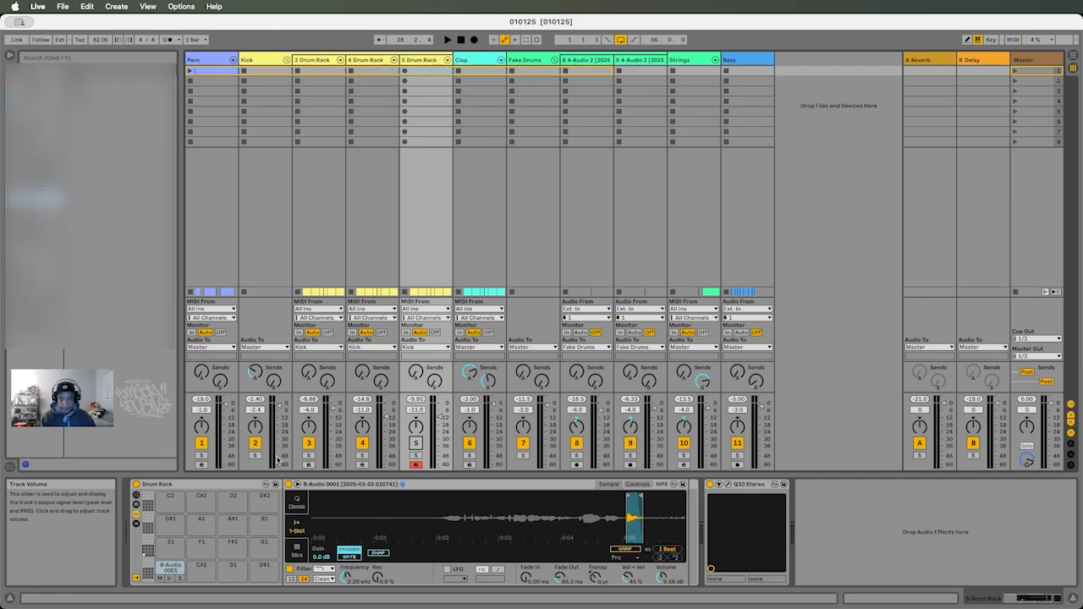
- Arm the 3 Drum Rack and 4 Drum Rack tracks together
{"action": "left_click", "coordinate": [308, 464]}
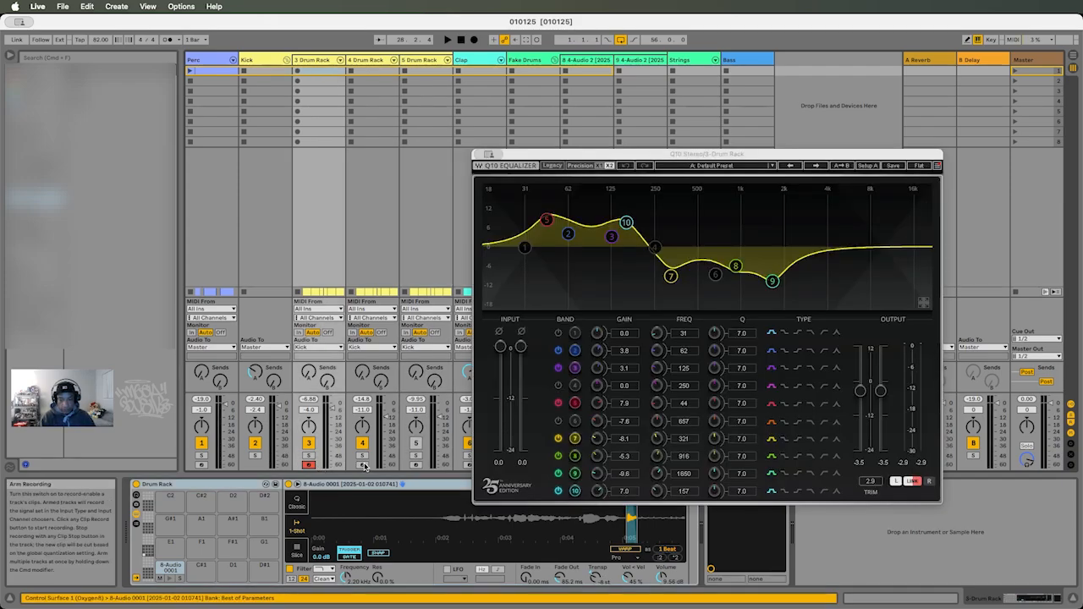
{"action": "left_click", "coordinate": [363, 464]}
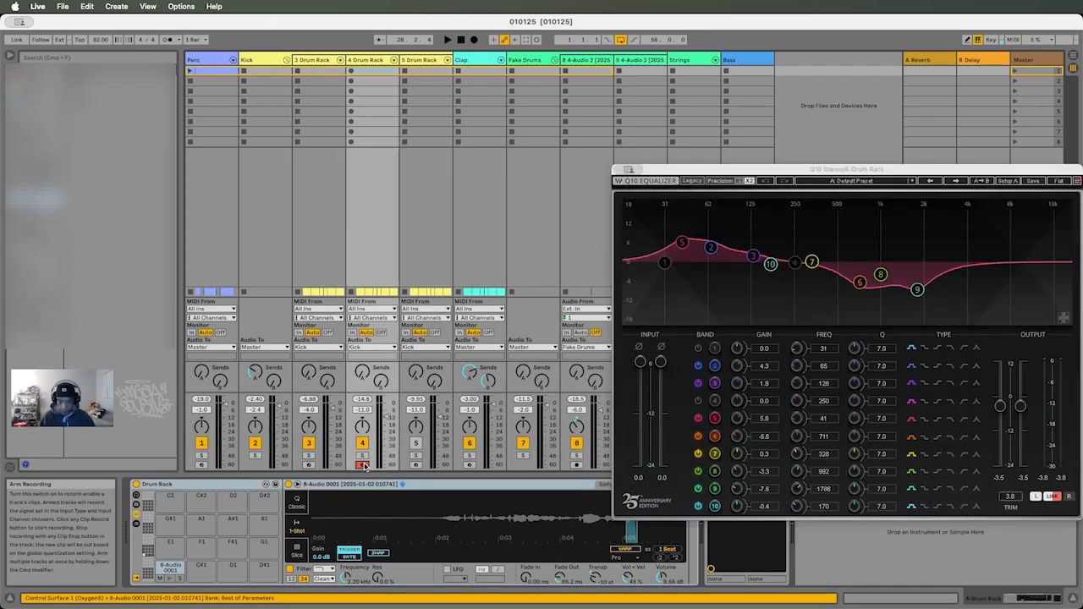
{"action": "left_click", "coordinate": [308, 464], "text": "super"}
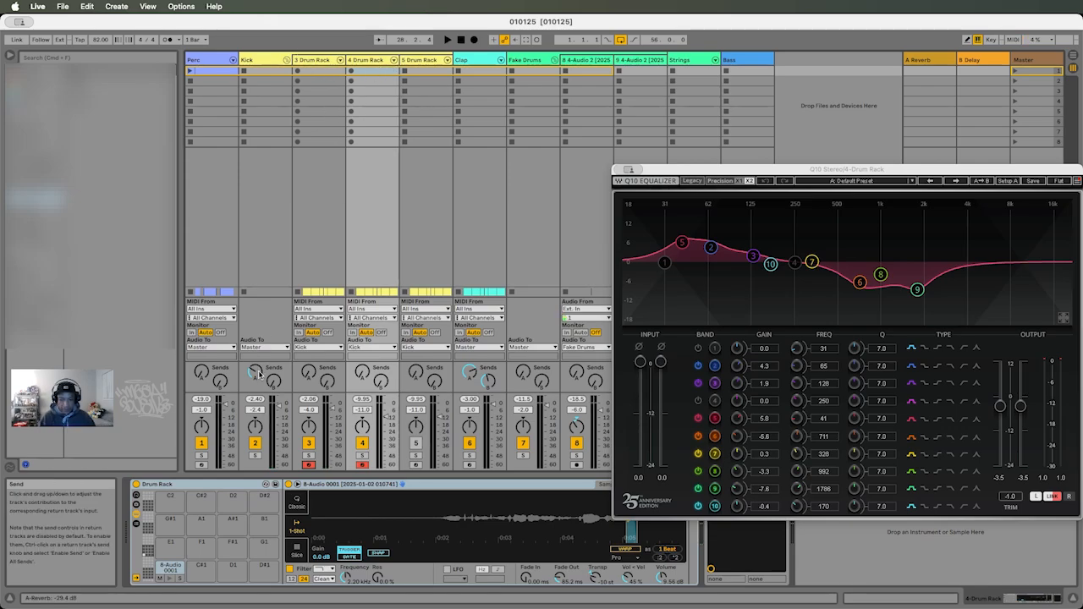
- Move the 3 Drum Rack track's Q10 window clear of the device area and examine the kick sample's filter, pitch and fade controls
{"action": "left_click", "coordinate": [323, 62]}
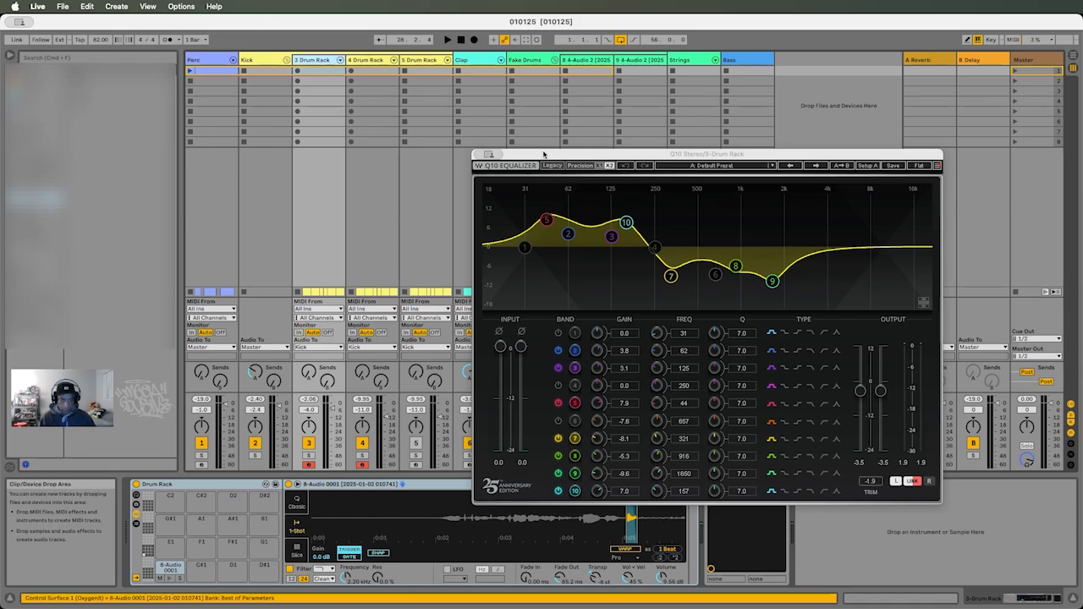
{"action": "left_click_drag", "start_coordinate": [548, 155], "coordinate": [545, 54]}
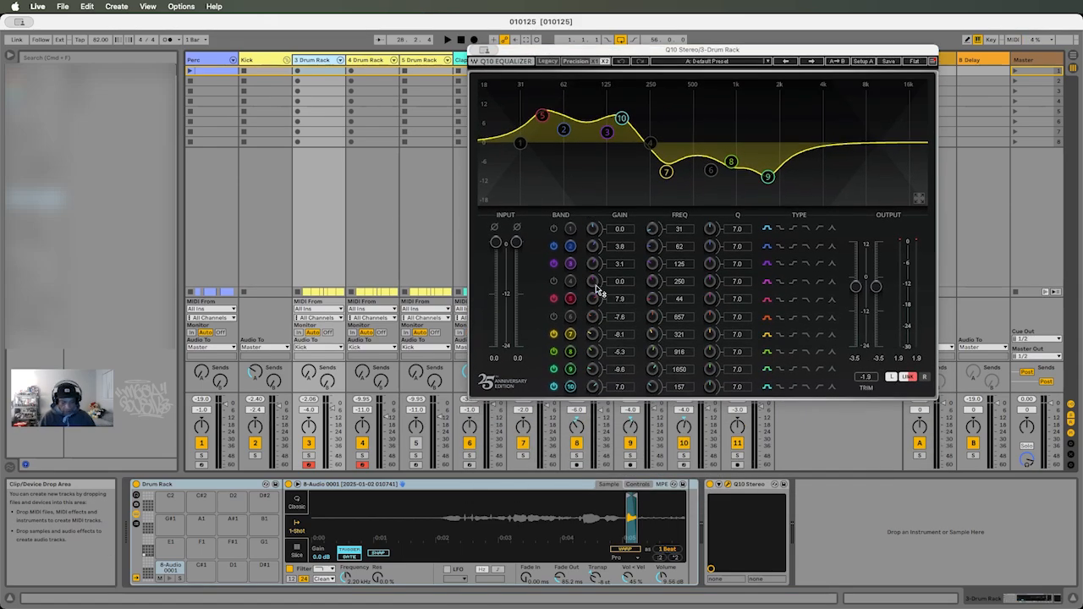
{"action": "left_click", "coordinate": [639, 485]}
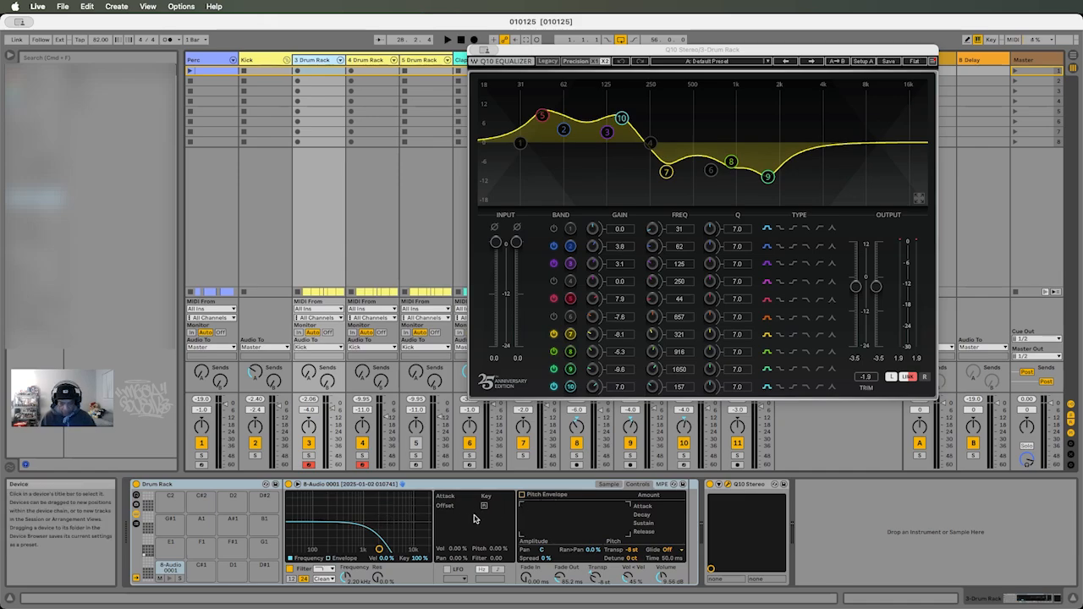
{"action": "left_click", "coordinate": [613, 484]}
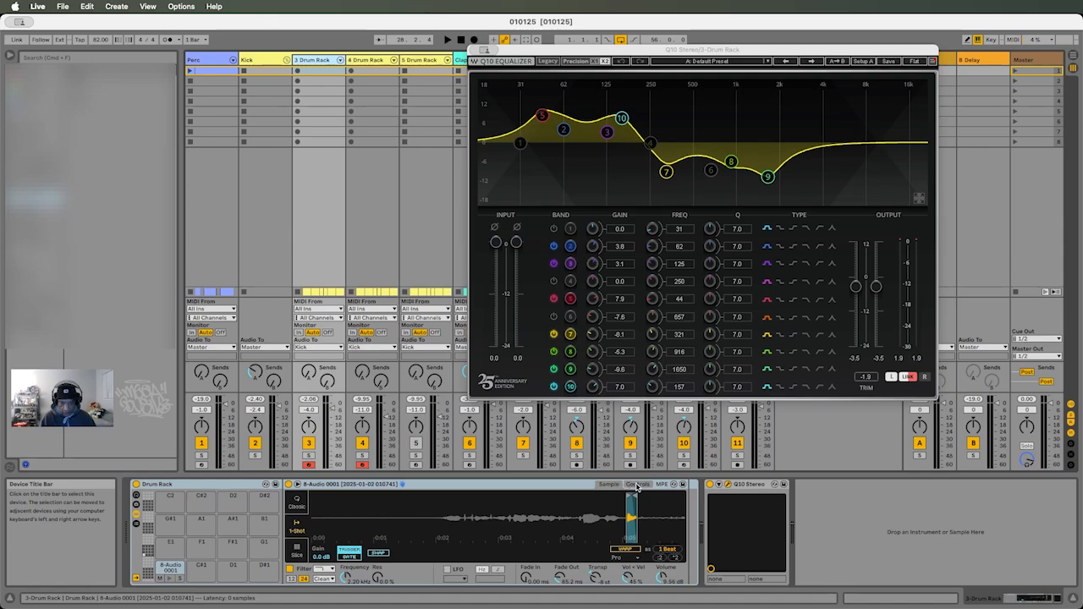
{"action": "left_click", "coordinate": [637, 485]}
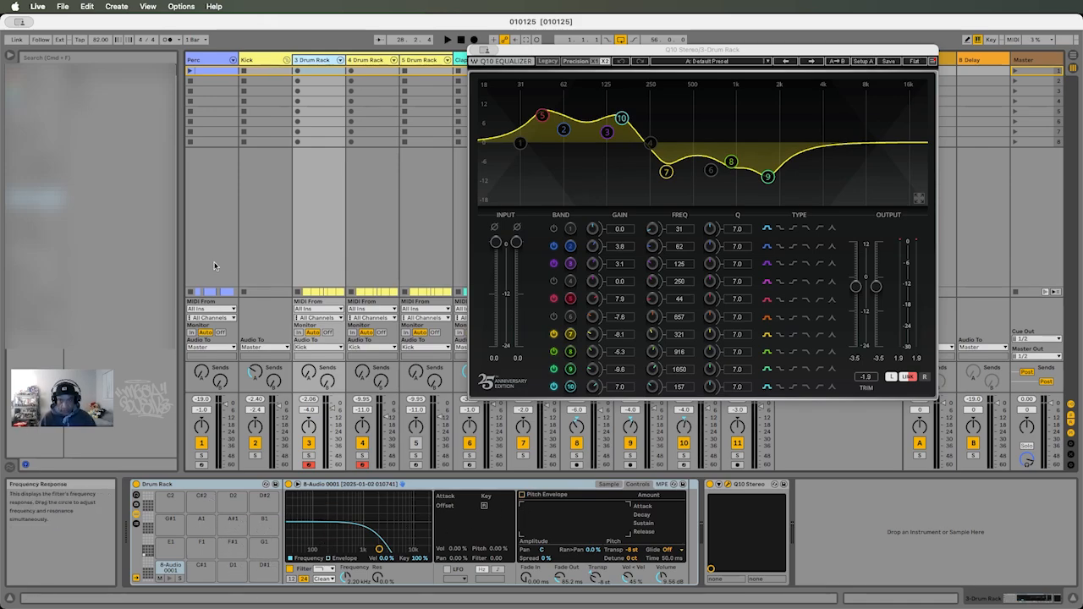
- Collapse the Kick group
{"action": "left_click", "coordinate": [287, 60]}
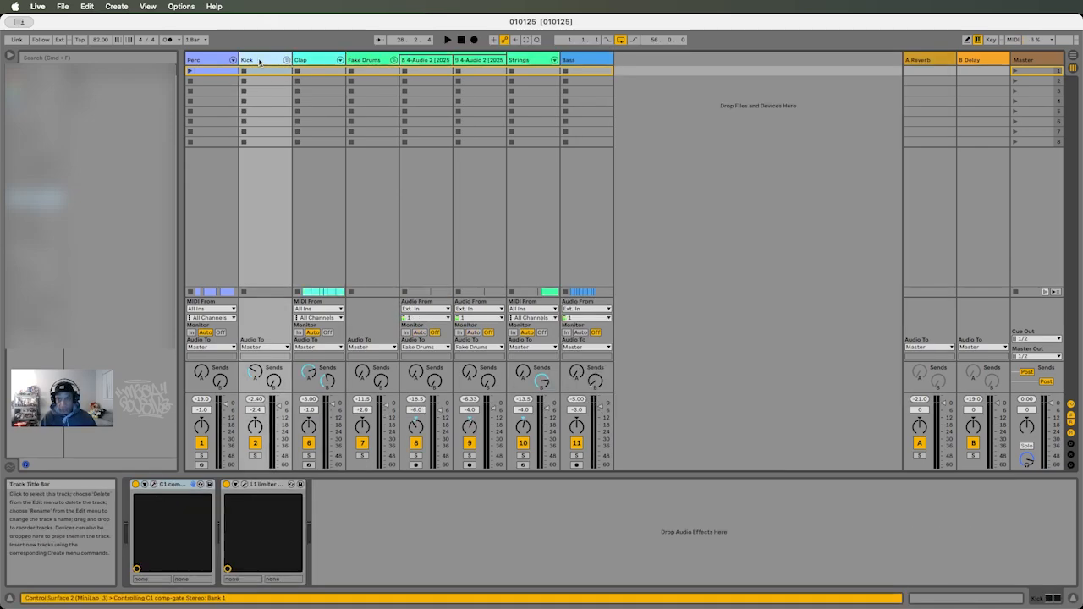